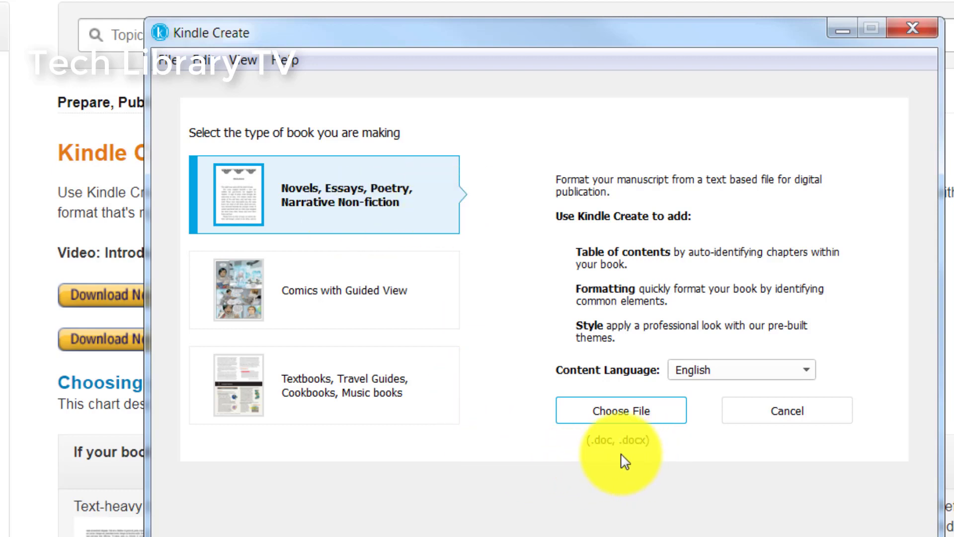
Choose Comics with Guided View as the book type, which takes a PDF file.
click(371, 288)
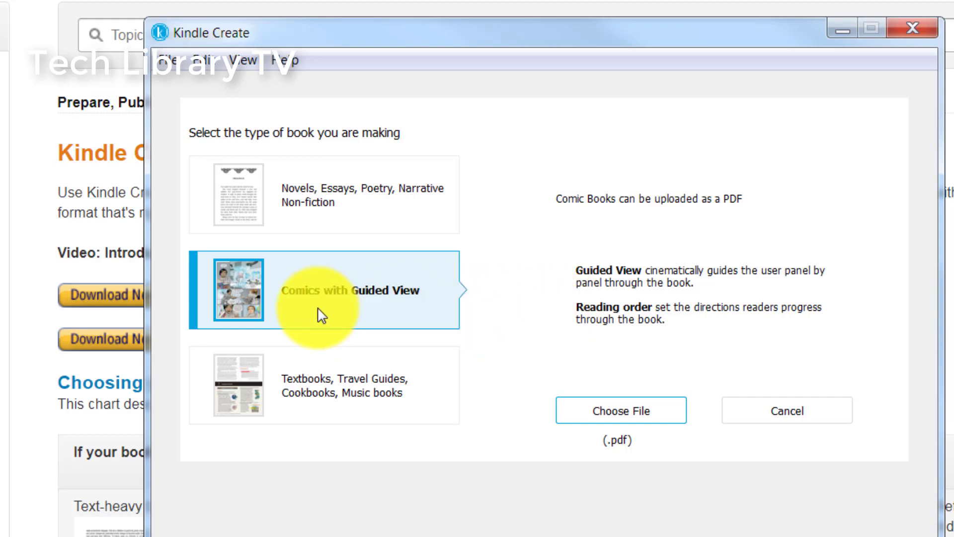
Turn on Enable Beta Features on the Early Access settings page and save.
click(295, 60)
click(335, 165)
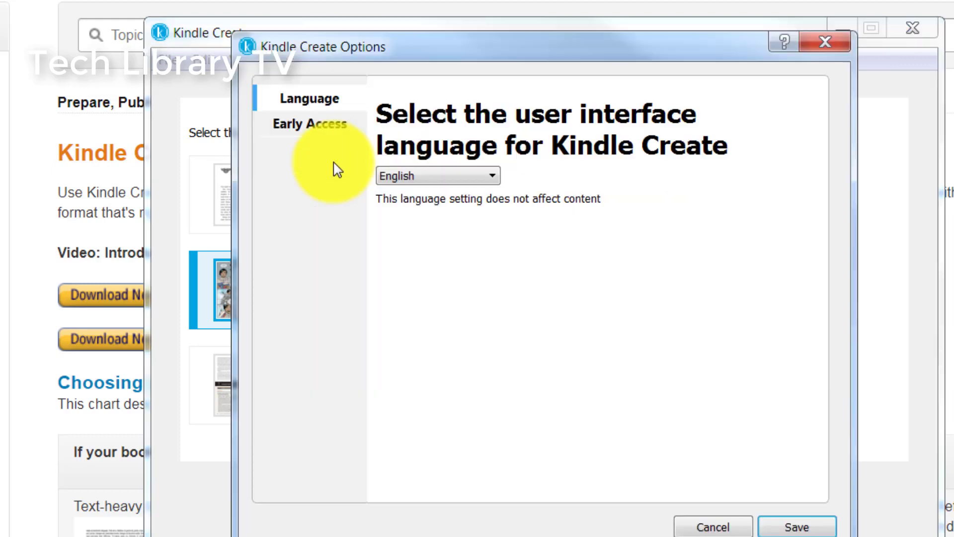
click(333, 125)
click(398, 148)
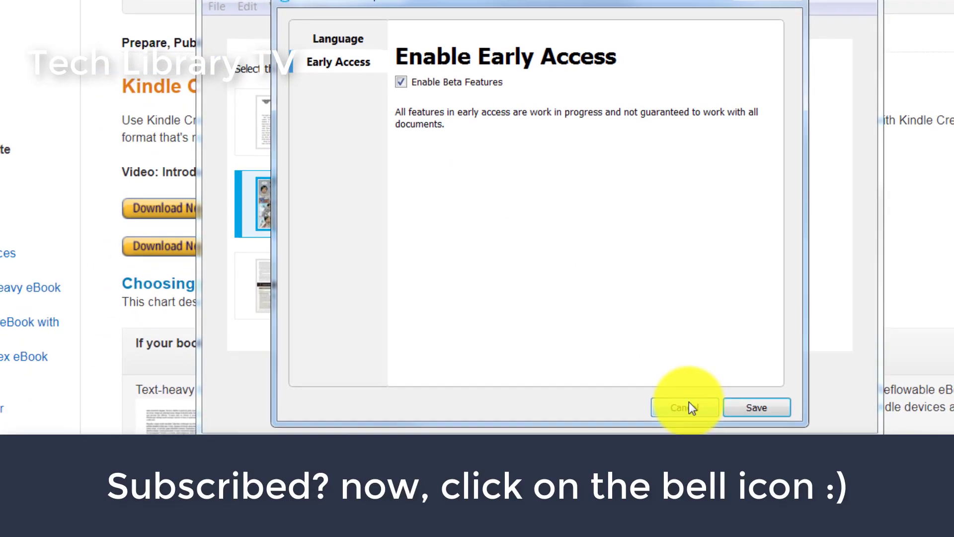
click(690, 406)
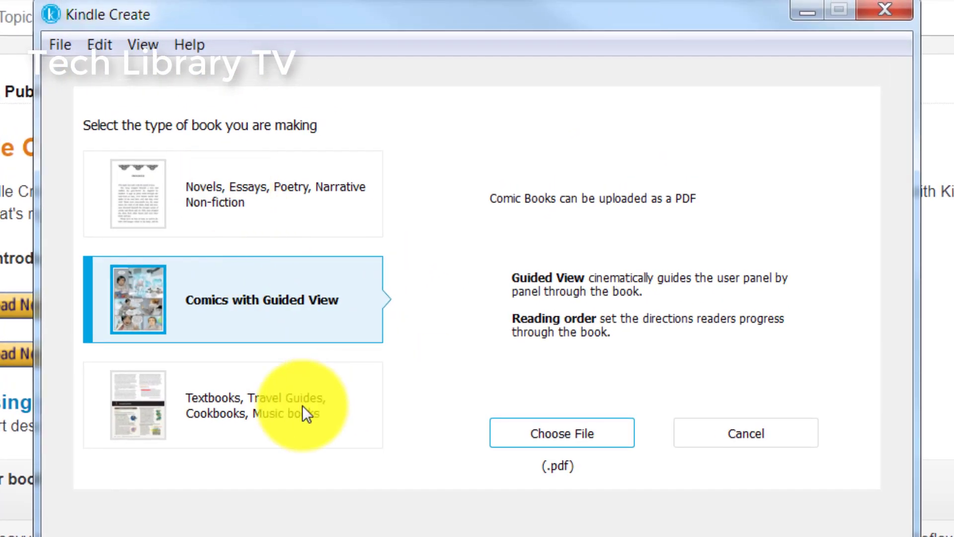
Compare the Textbooks and Comics book types and keep English as the content language.
click(286, 425)
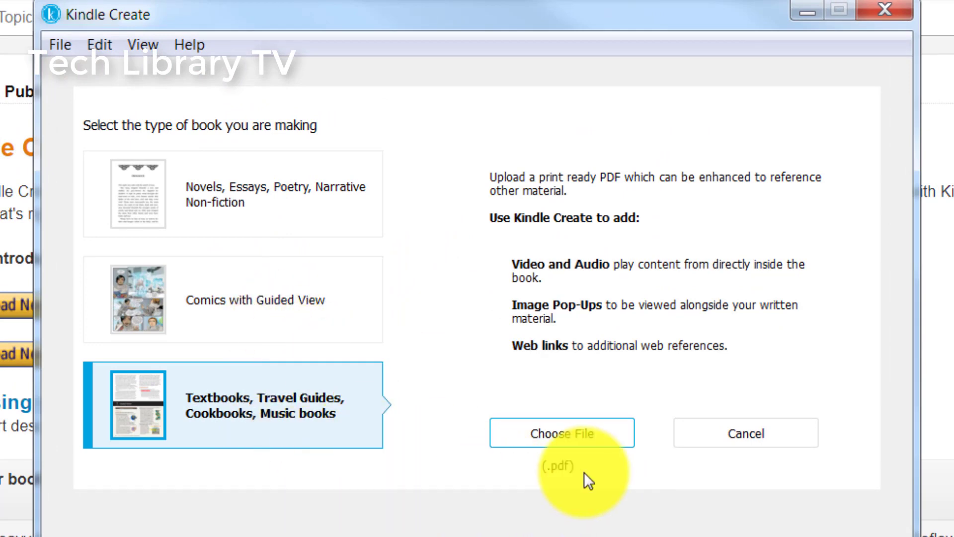
click(291, 320)
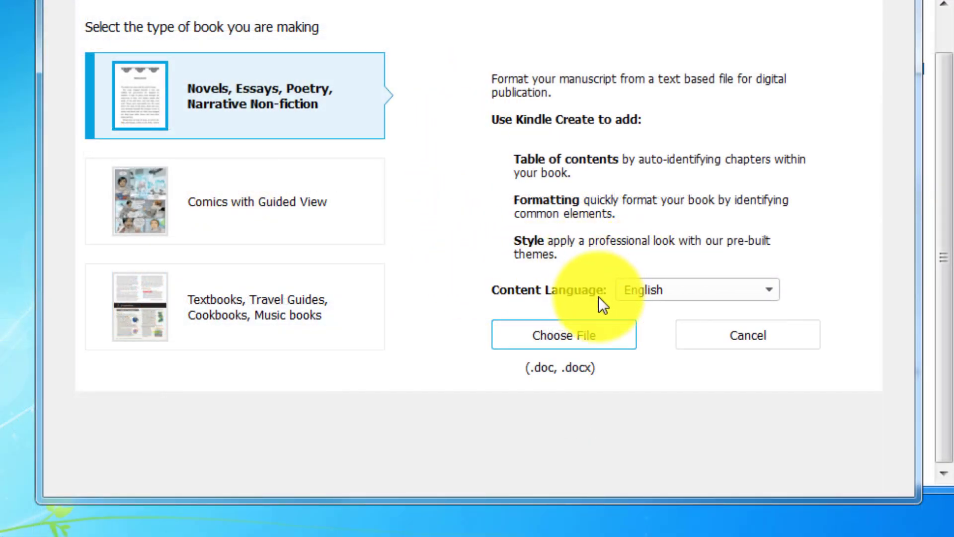
click(758, 300)
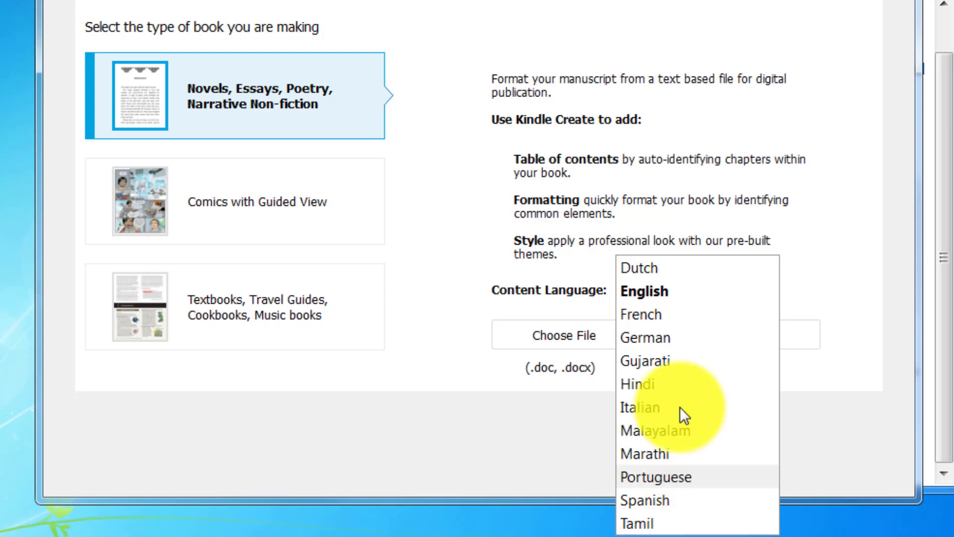
click(677, 287)
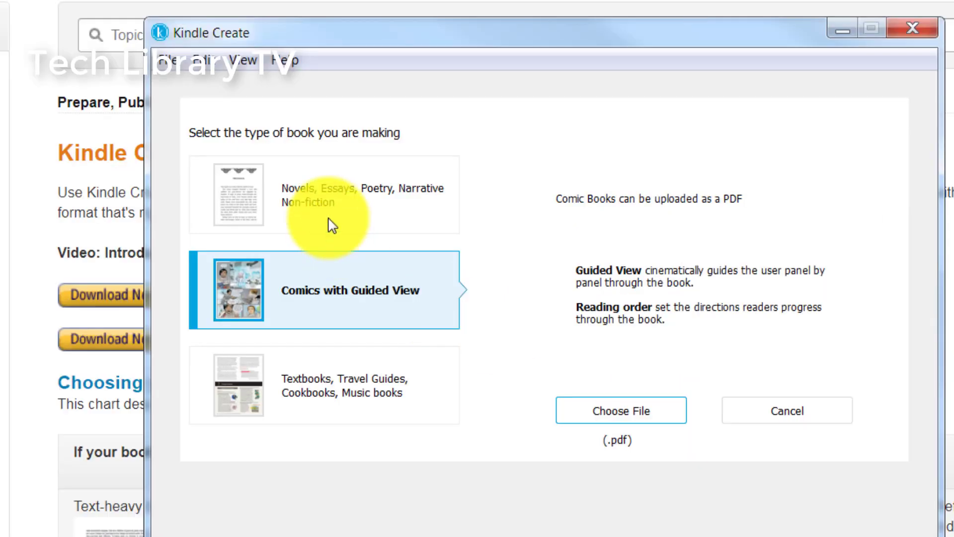
Choose the Novels book type and import New Microsoft Word Document.docx.
click(234, 87)
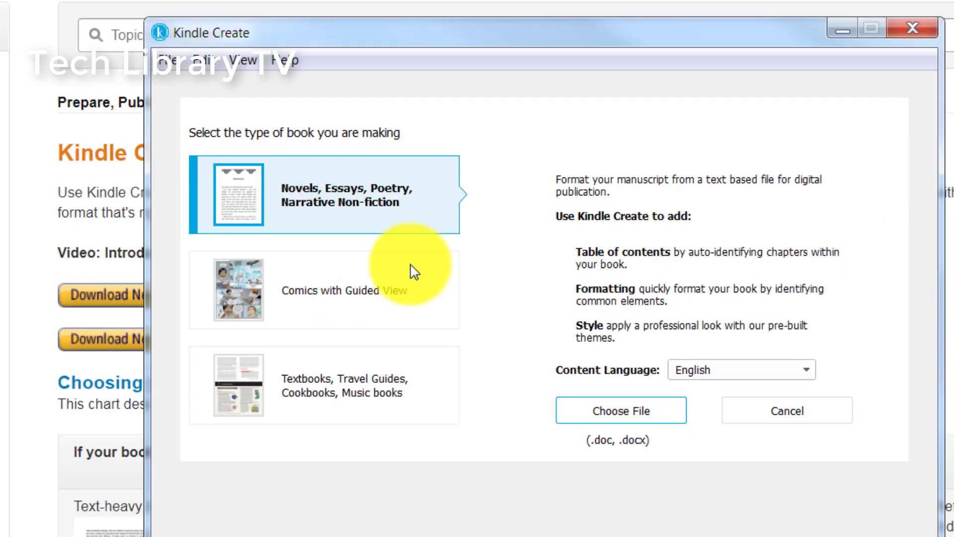
click(622, 414)
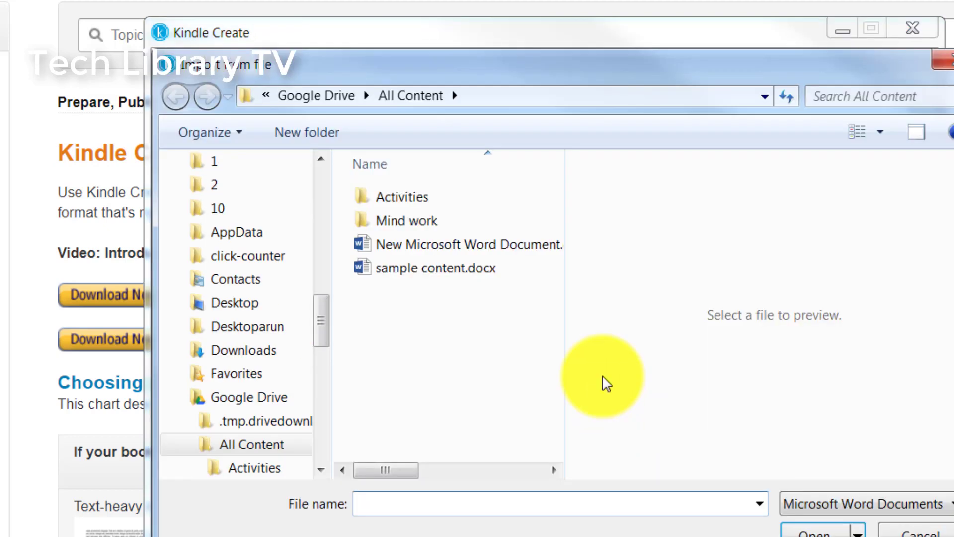
click(467, 243)
click(816, 530)
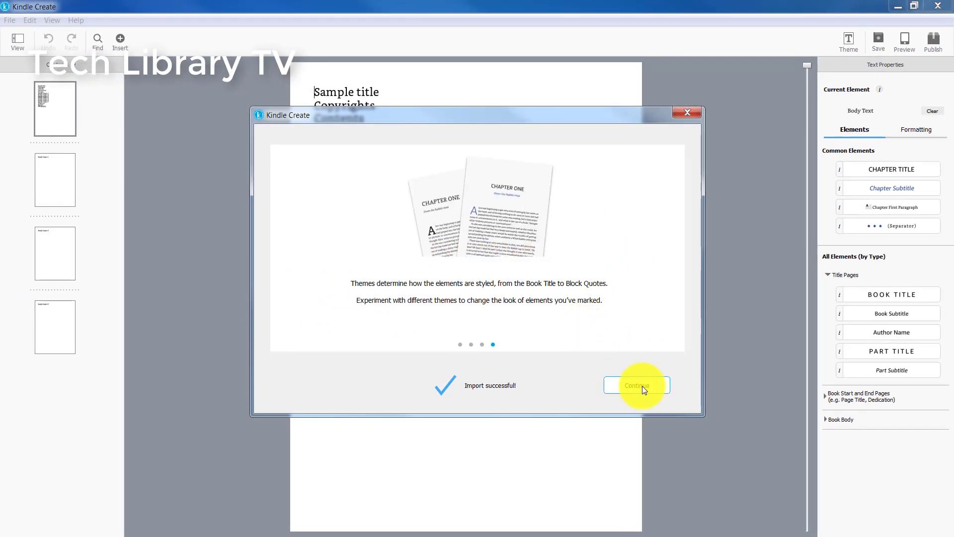
Run automatic chapter title detection and accept the suggested chapter titles.
click(642, 386)
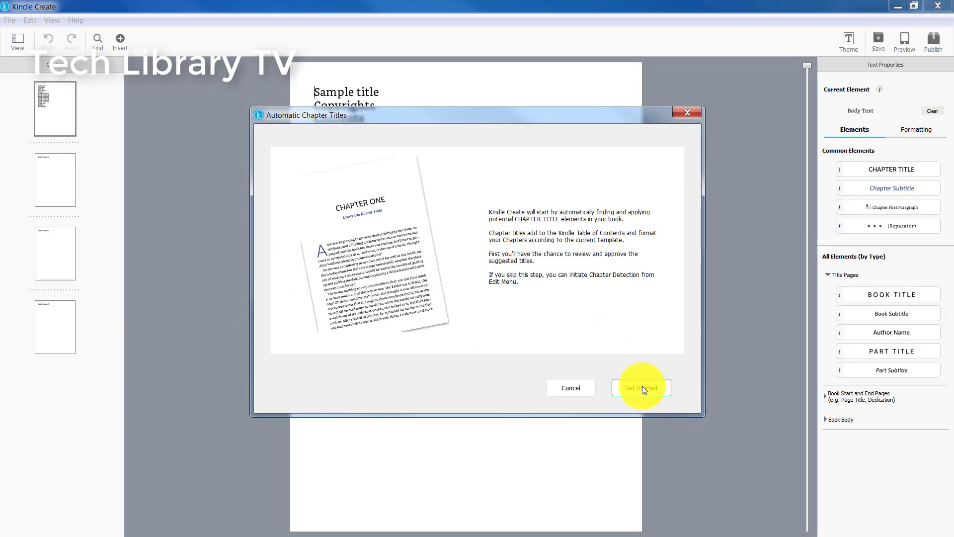
click(642, 387)
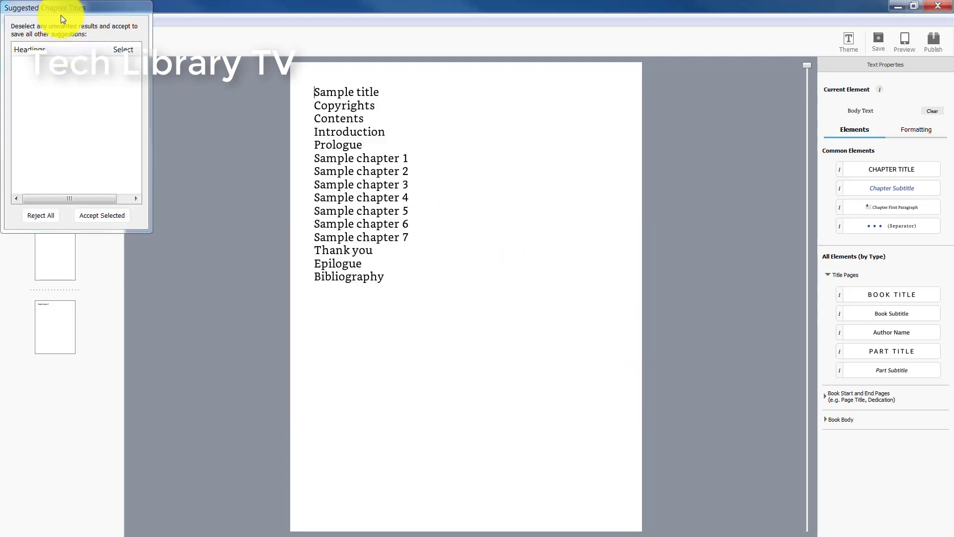
drag(60, 15, 88, 123)
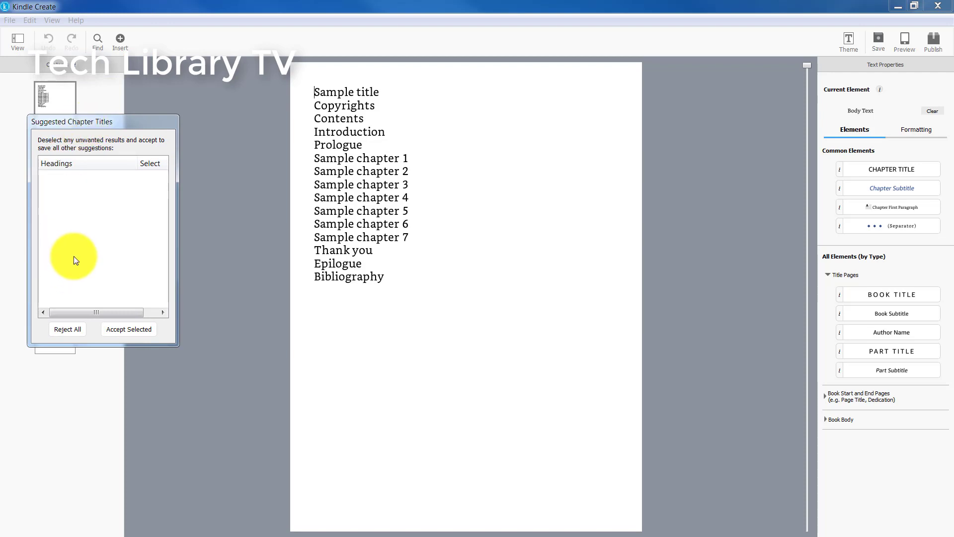
click(123, 329)
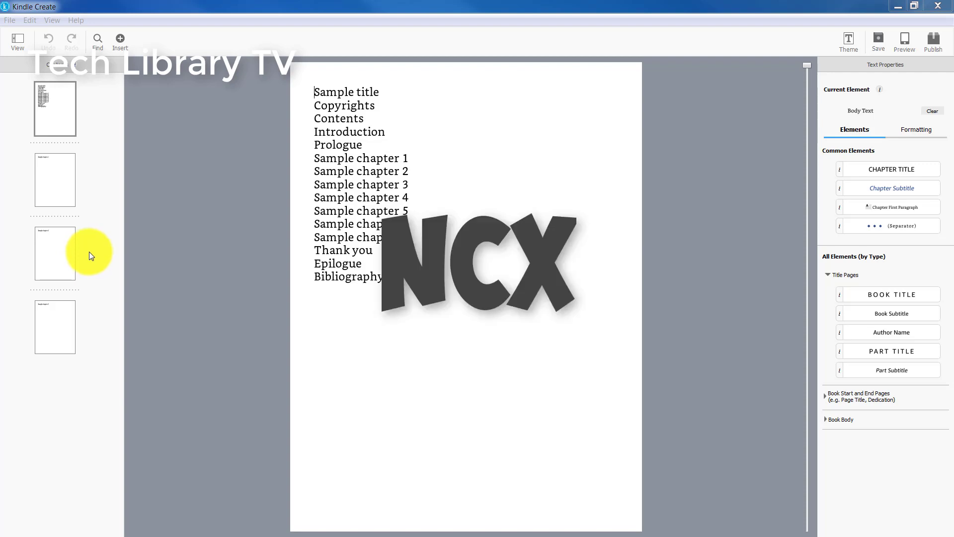
click(484, 168)
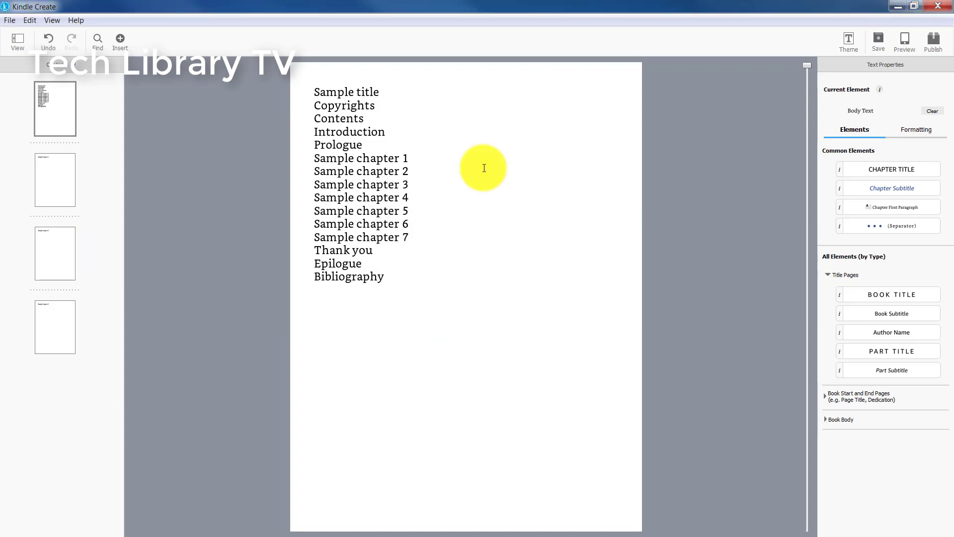
Add 'This section can also be edited to add your content.' below Sample chapter 1, then paste beneath it.
key(Return)
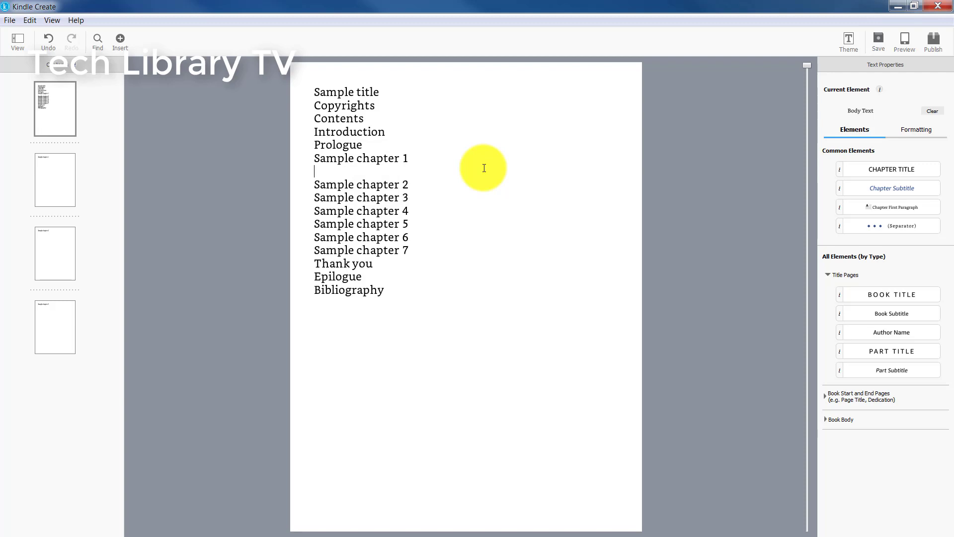
text(The)
key(BackSpace)
key(BackSpace)
text(is section can also be edited to add your content.)
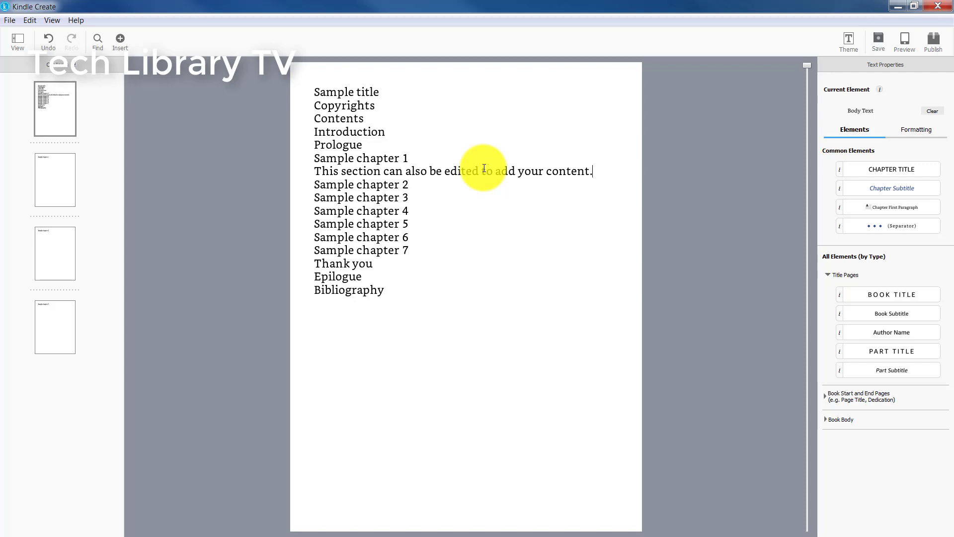
click(31, 21)
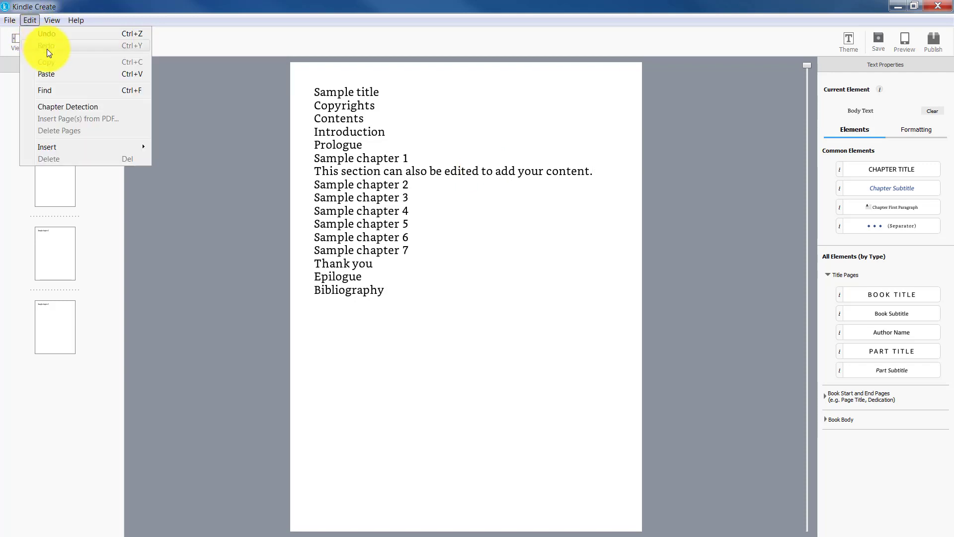
click(88, 74)
Style the Sample title line as the Book Title.
drag(379, 92, 316, 92)
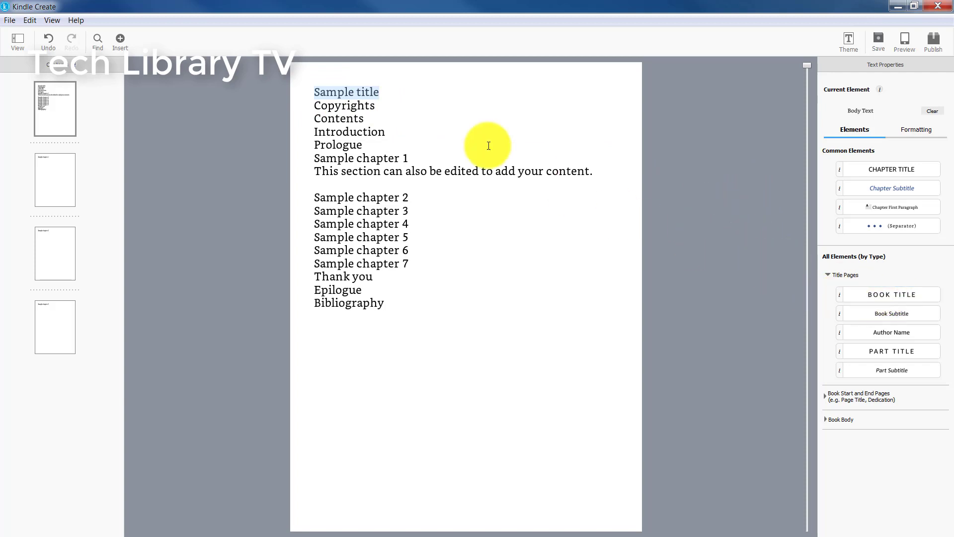
click(397, 98)
click(313, 90)
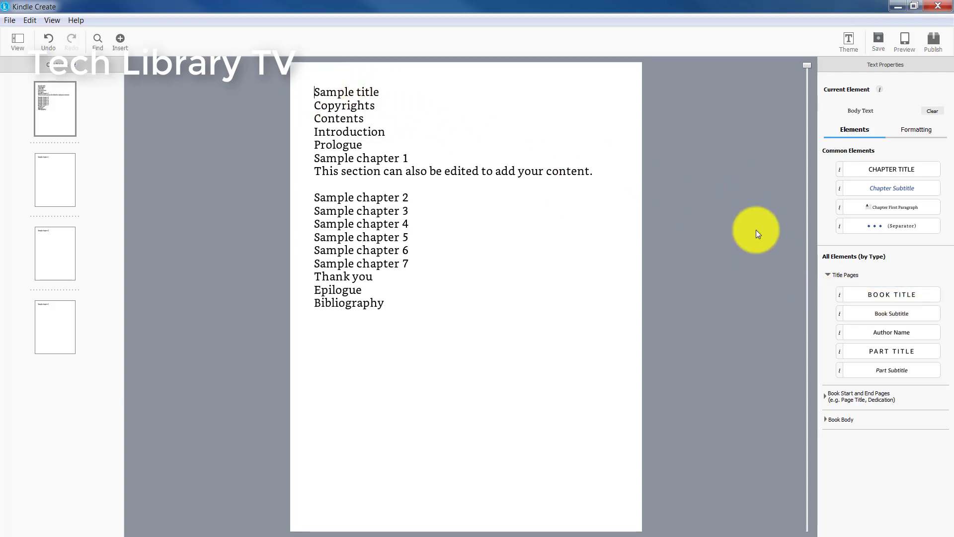
click(890, 294)
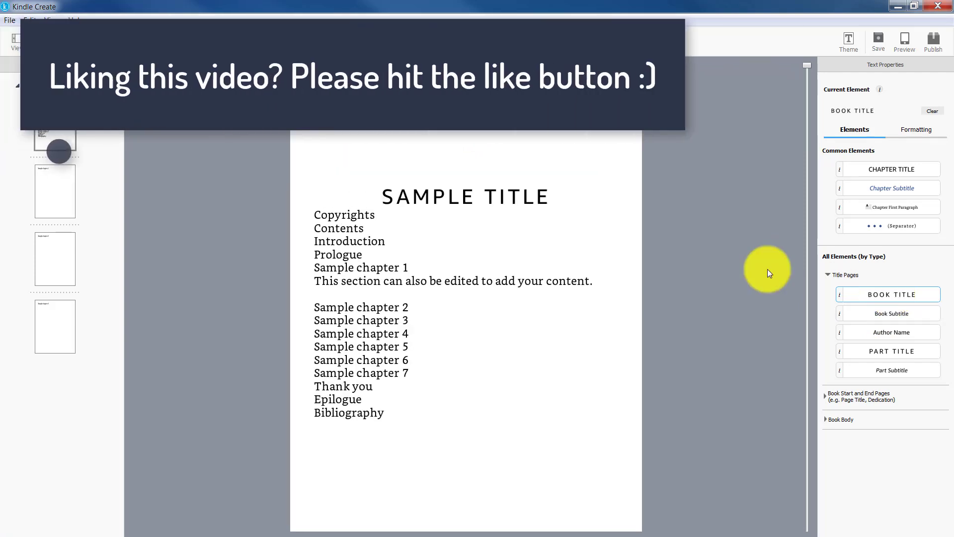
Style the Copyrights line as Copyright Text from Book Start and End Pages.
click(315, 213)
click(825, 396)
click(873, 499)
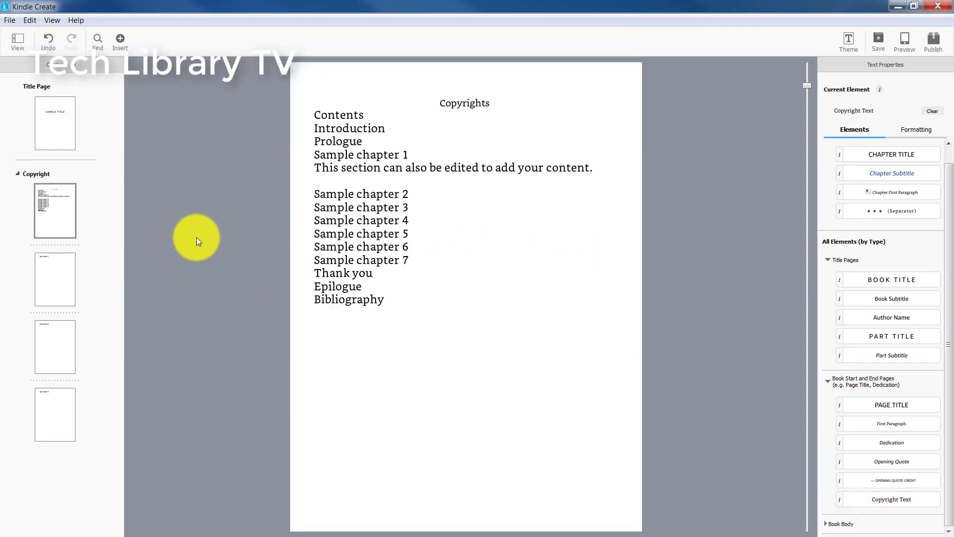
click(65, 132)
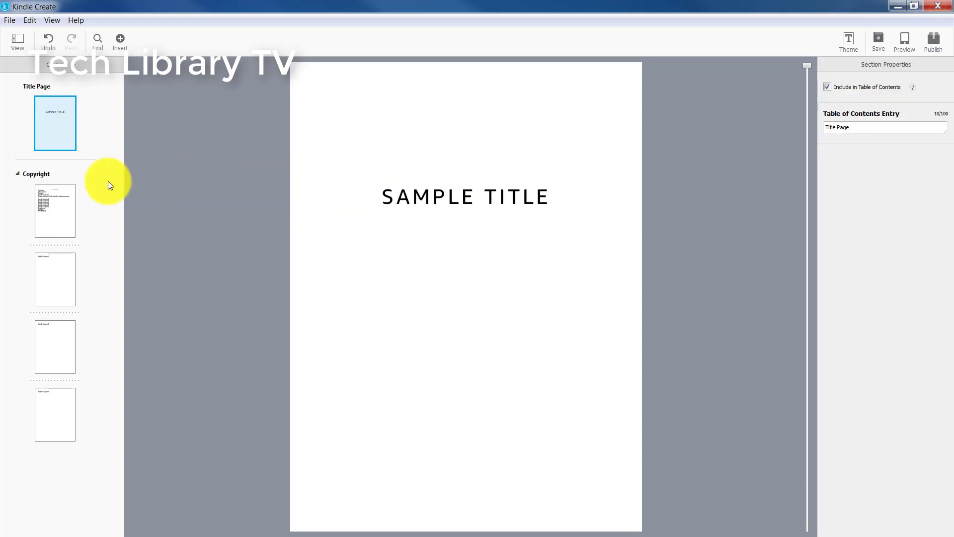
click(58, 201)
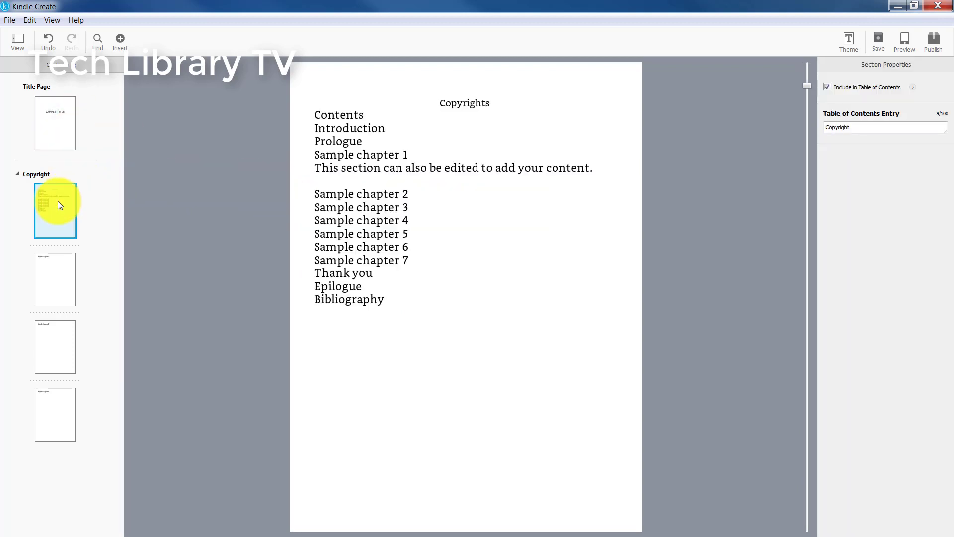
click(495, 102)
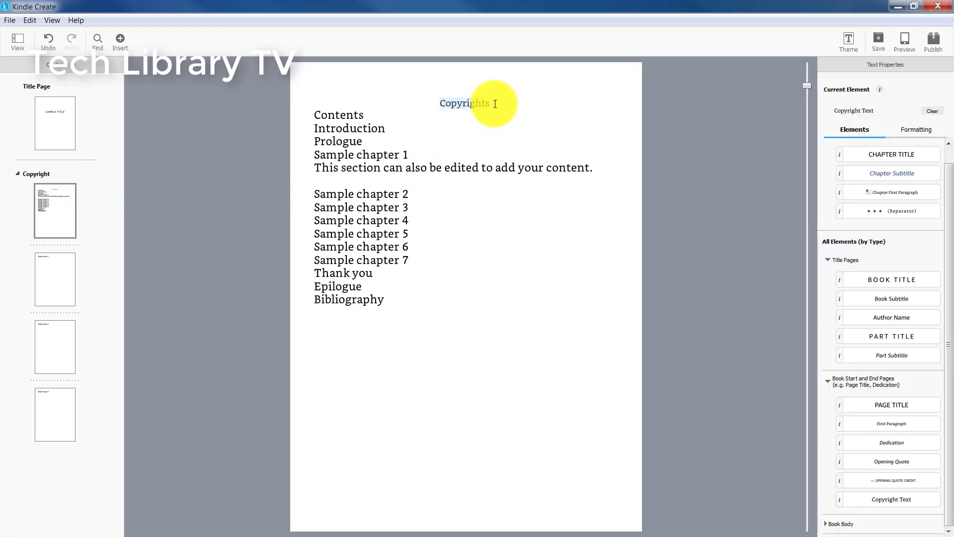
click(313, 115)
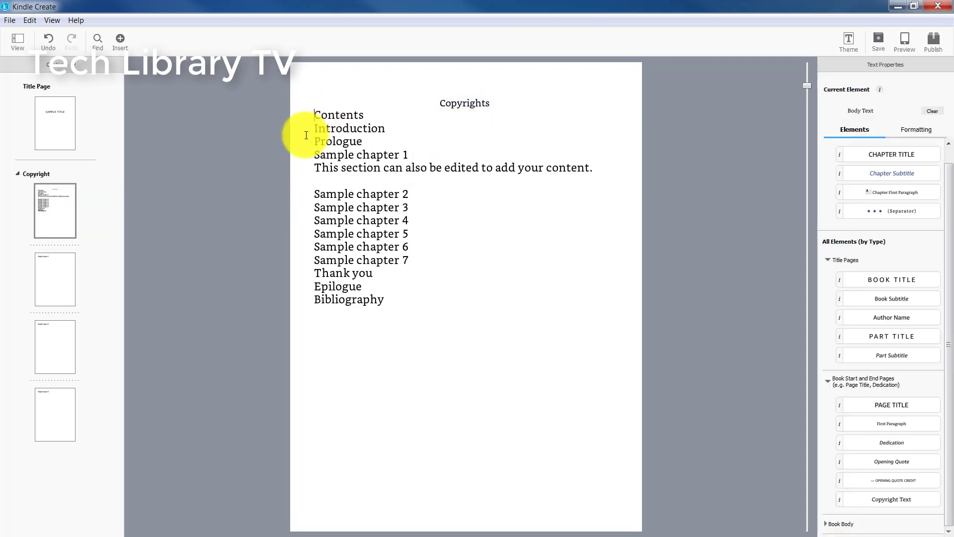
click(314, 128)
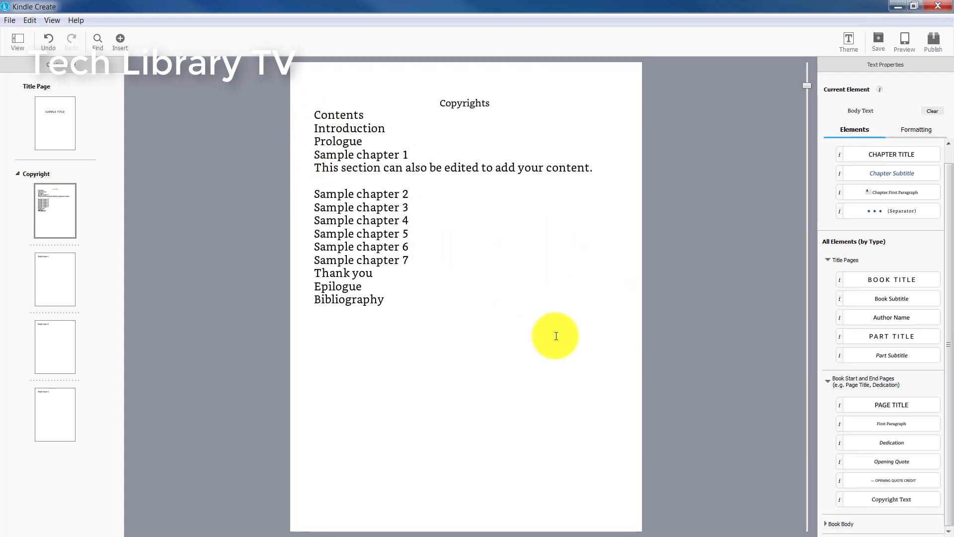
Make Introduction, Prologue, the Sample chapters and Bibliography chapter titles, saving along the way.
click(893, 158)
click(894, 158)
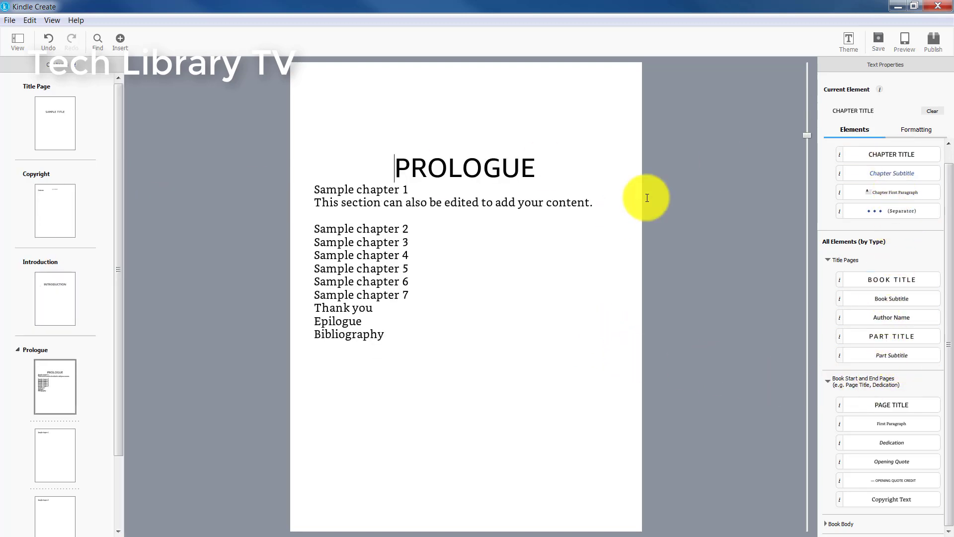
click(879, 40)
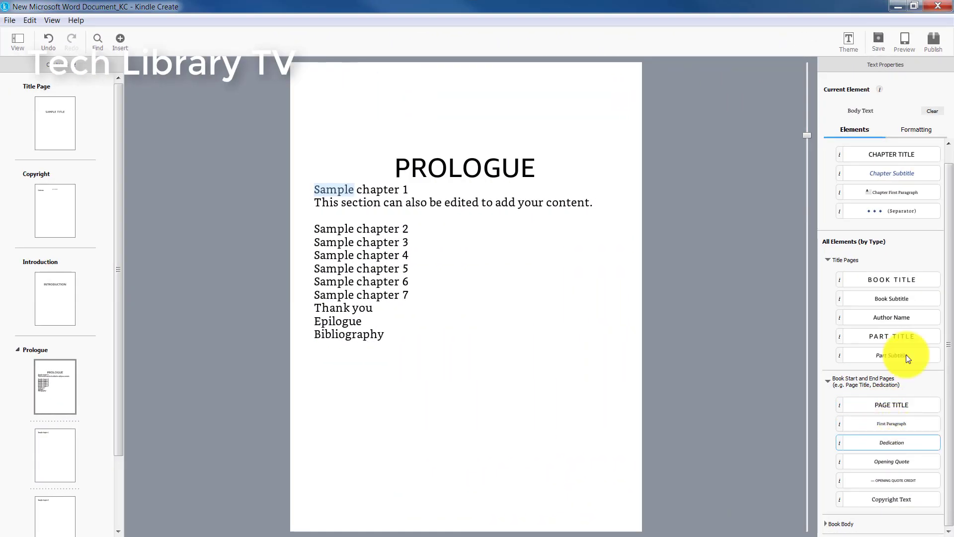
click(884, 156)
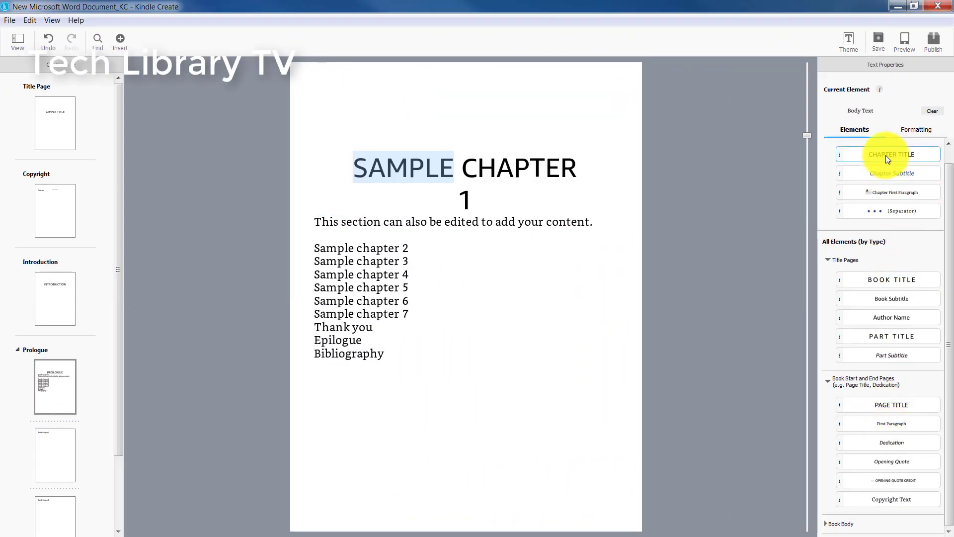
click(318, 249)
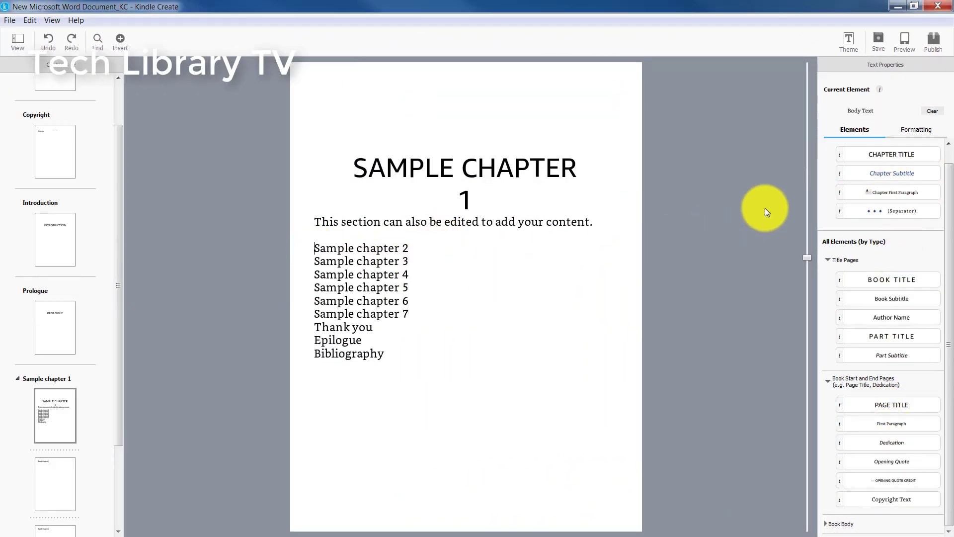
click(864, 154)
double_click(320, 222)
click(840, 155)
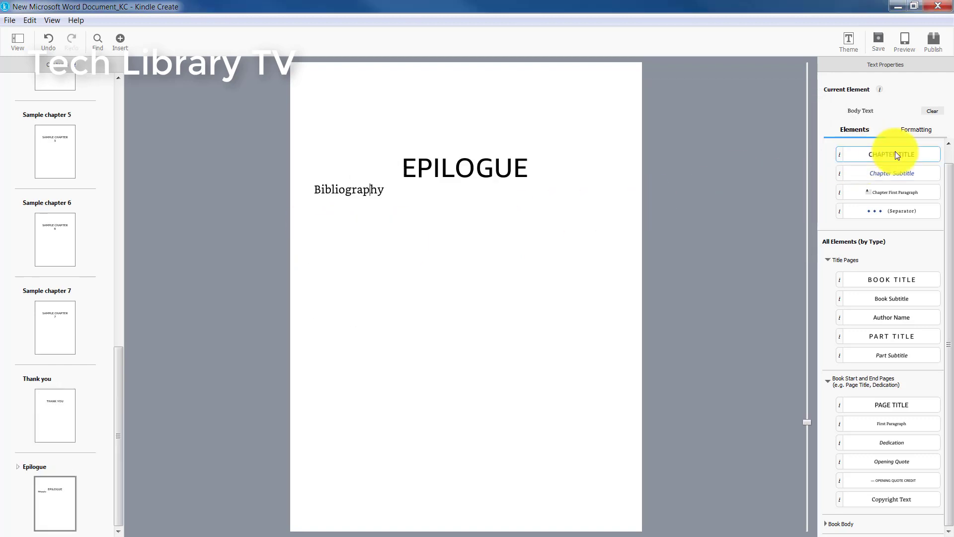
click(875, 155)
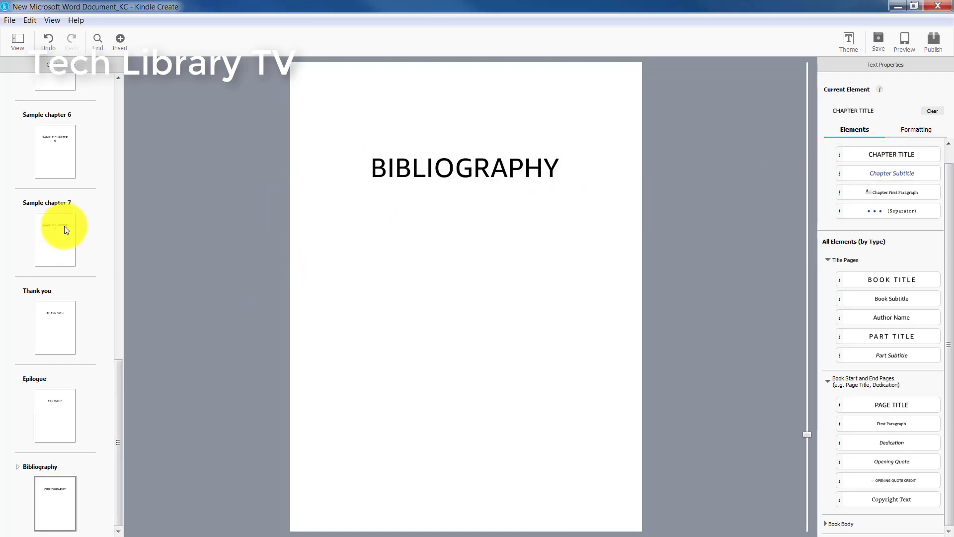
Make Contents on the Copyright page a chapter title with its own section.
scroll(64, 219, up, 20)
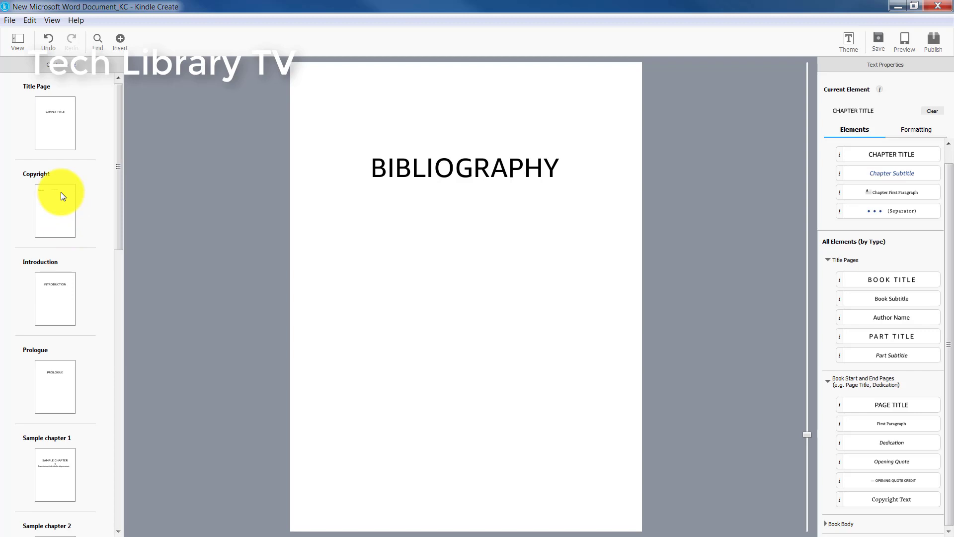
click(54, 209)
click(359, 118)
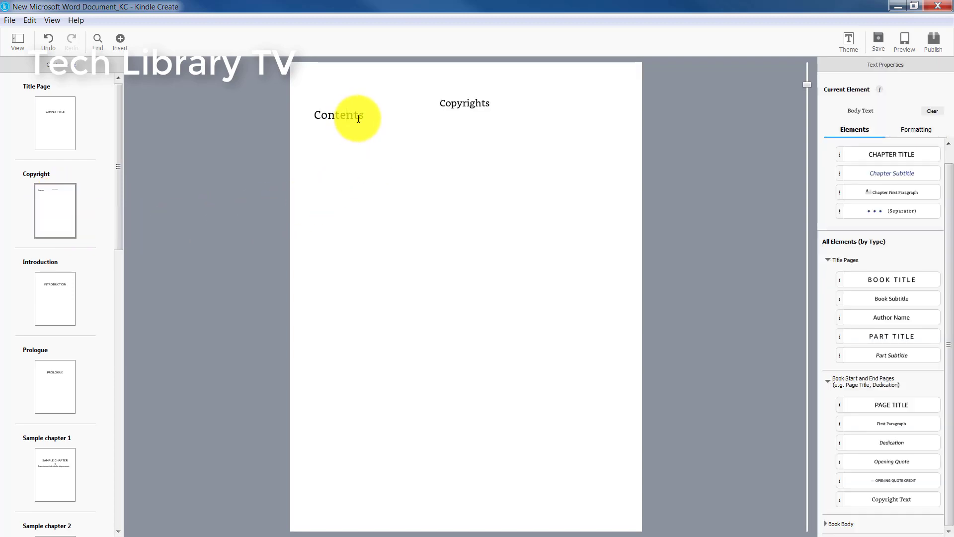
click(875, 157)
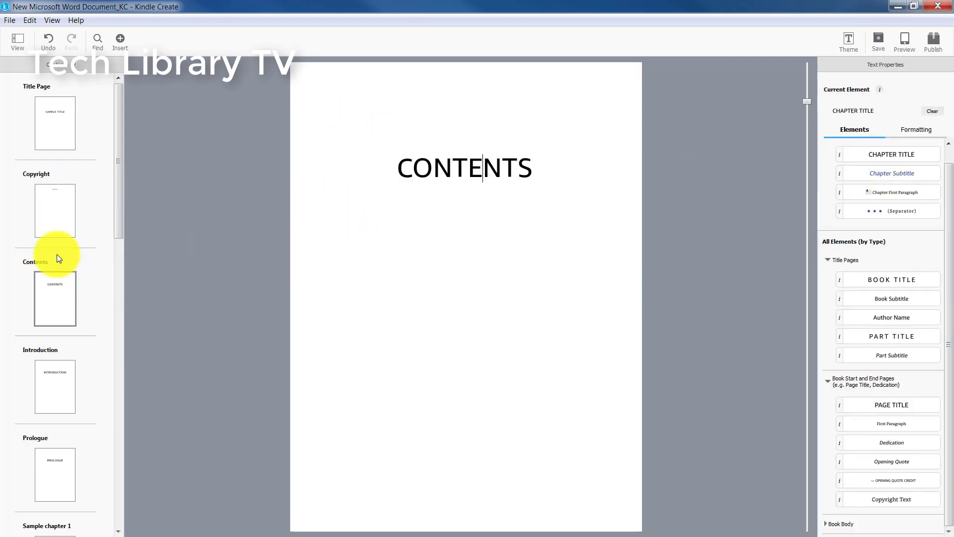
Check the Title Page, Copyright, Contents and Introduction sections in the navigator.
click(52, 191)
click(56, 138)
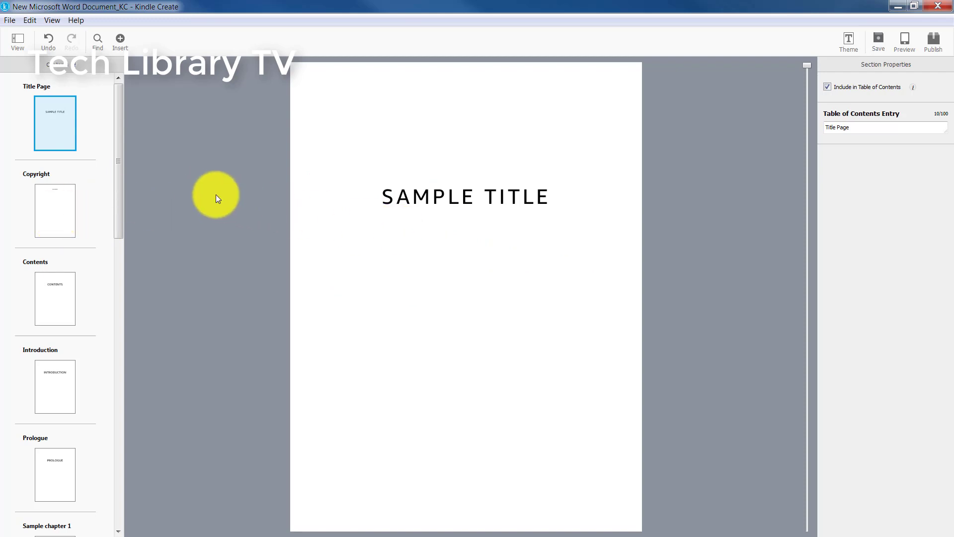
click(52, 212)
click(59, 294)
click(64, 386)
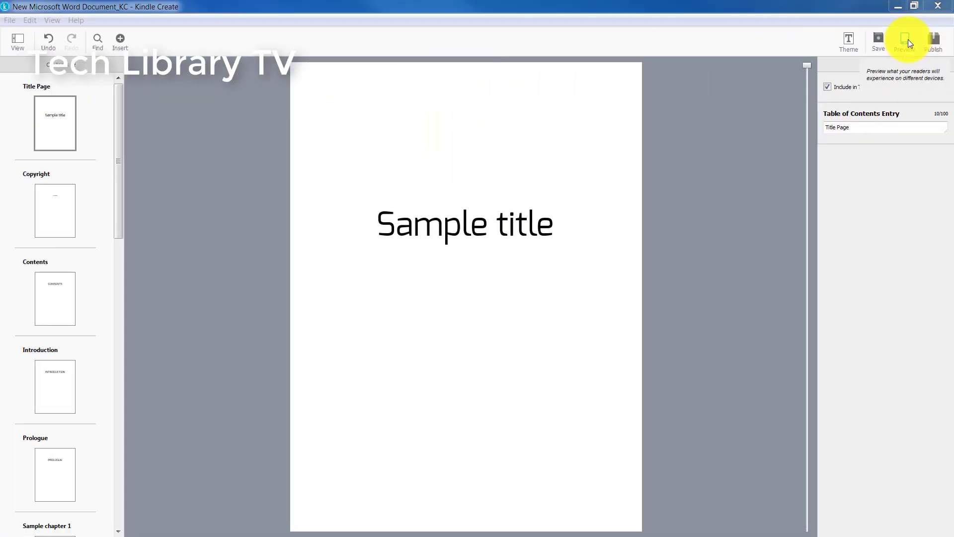
click(907, 40)
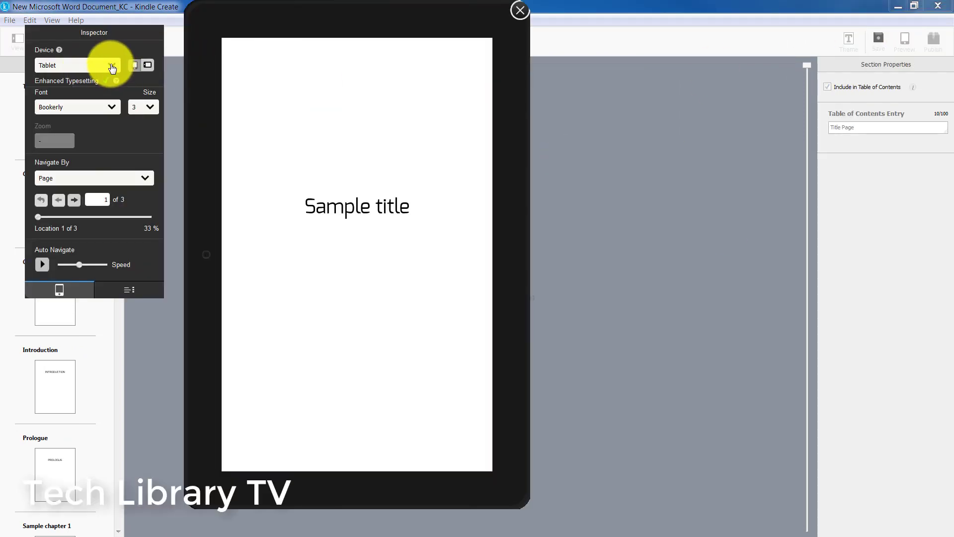
click(112, 68)
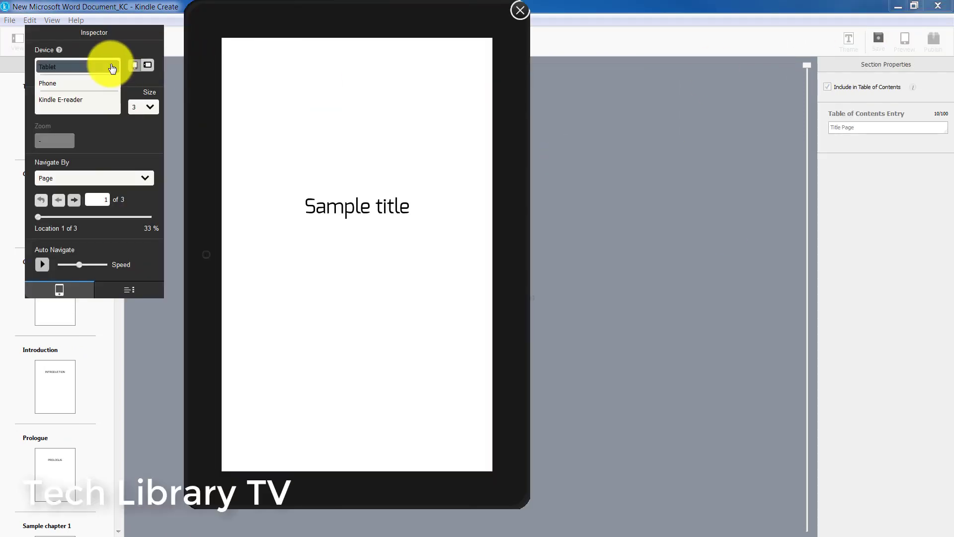
click(102, 99)
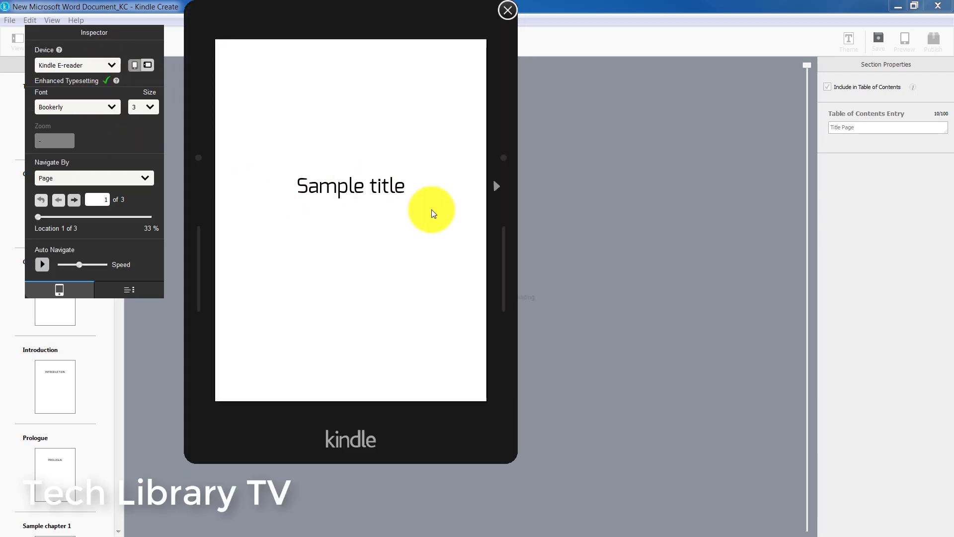
click(497, 187)
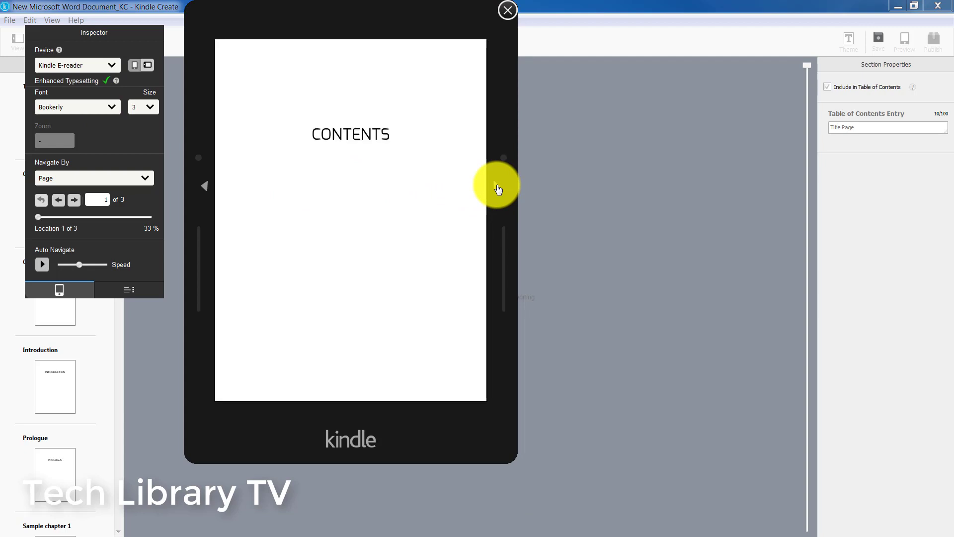
click(497, 187)
click(498, 187)
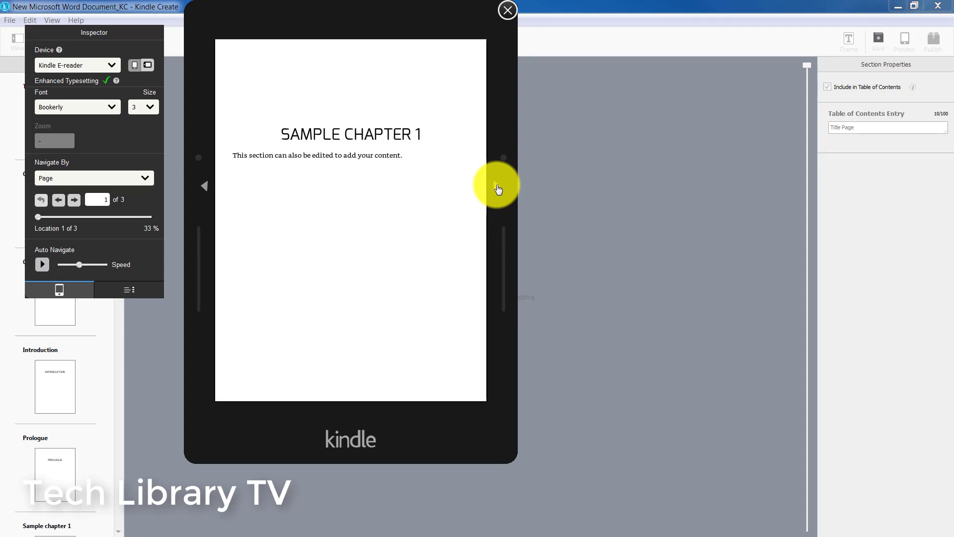
click(498, 187)
click(498, 187)
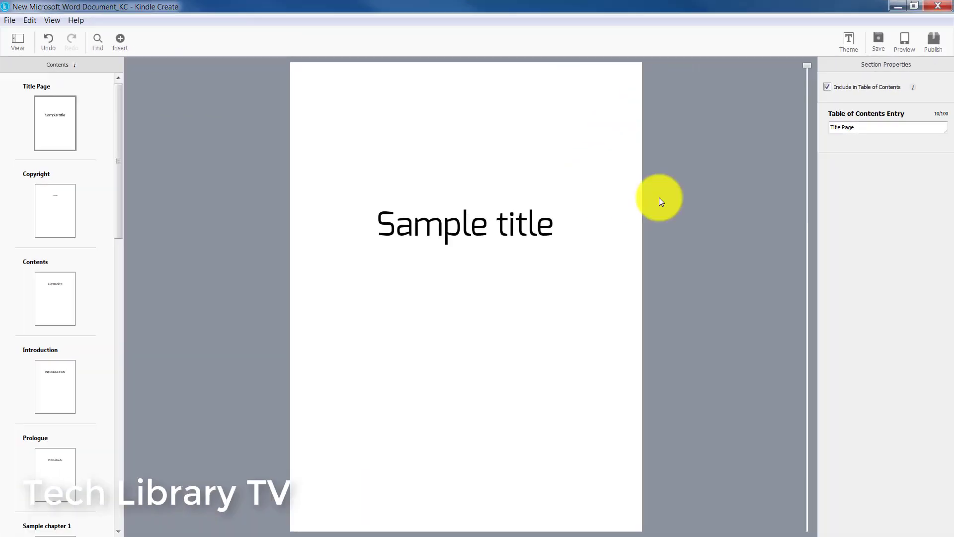
Browse through the sections to reach Sample chapter 1.
click(934, 42)
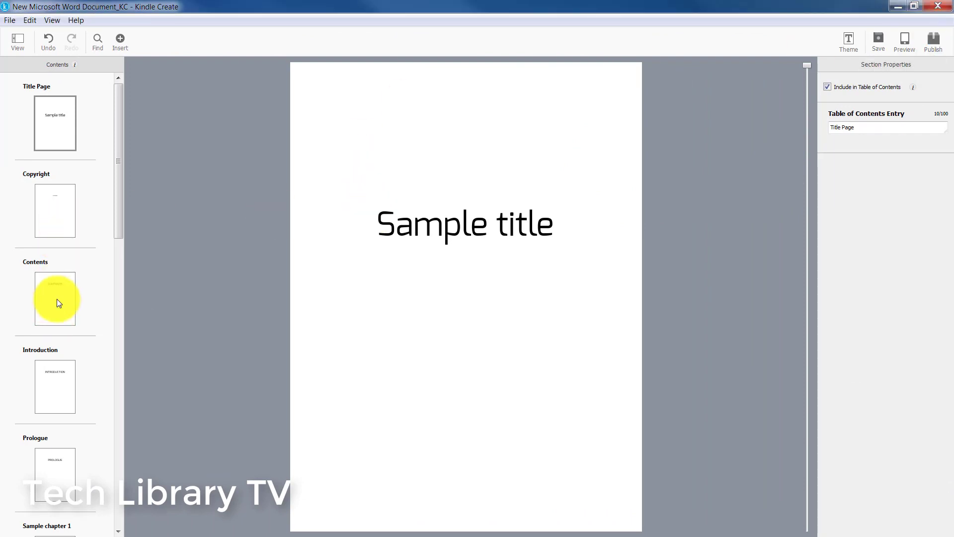
click(58, 302)
click(53, 386)
click(62, 458)
scroll(70, 311, down, 10)
scroll(70, 309, down, 3)
click(55, 392)
scroll(57, 168, up, 3)
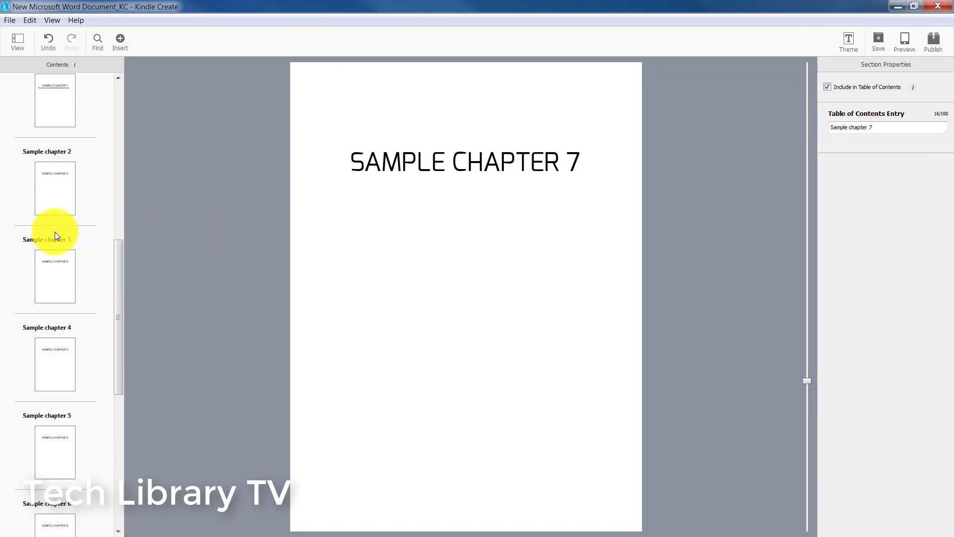
click(54, 99)
Insert the parking-lot JPG photo below Sample chapter 1's body text.
click(587, 248)
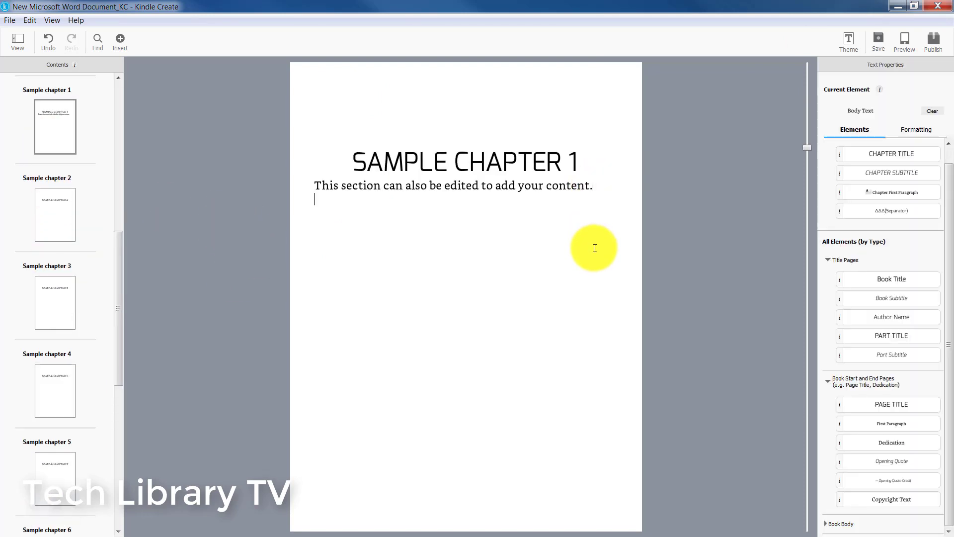
click(121, 41)
click(127, 61)
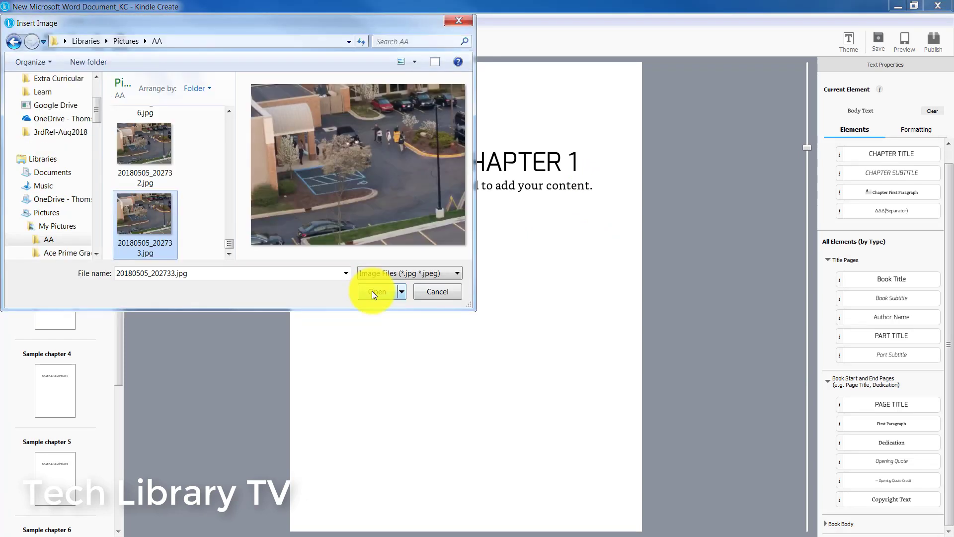
click(374, 291)
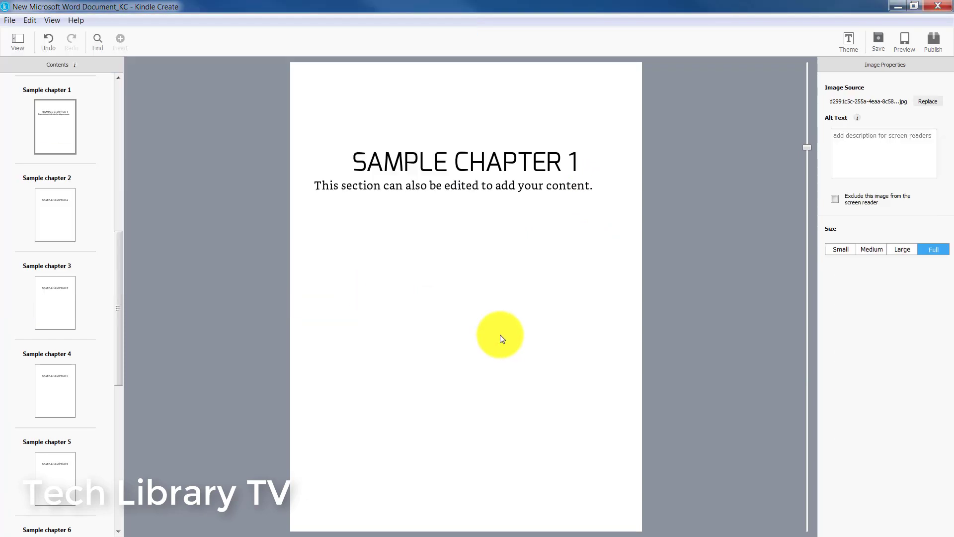
Give the photo alt text 'sample image' and resize it to Large.
click(851, 136)
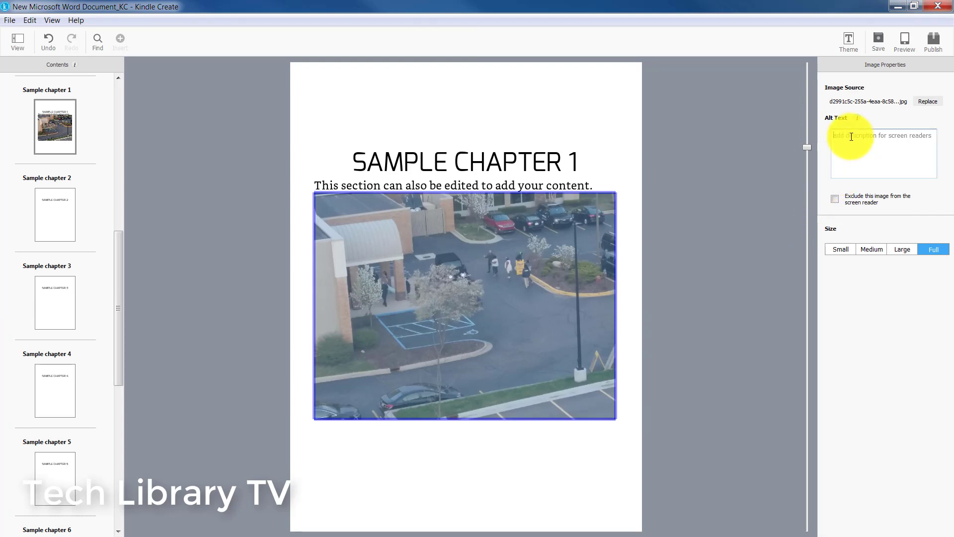
text(sample image)
click(900, 250)
click(843, 250)
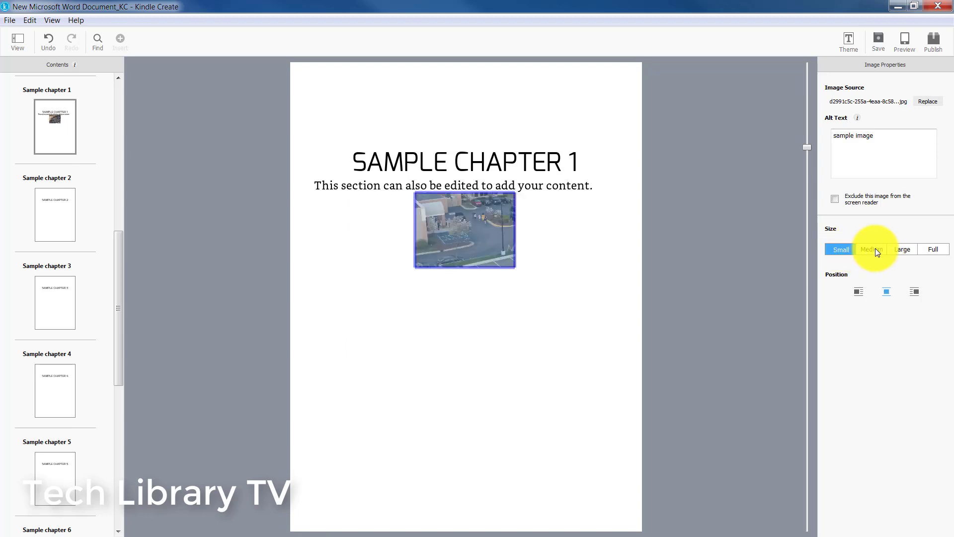
key(ctrl+z)
Preview the ebook to check the image, then publish it as New Microsoft Word Document.kpf.
click(910, 37)
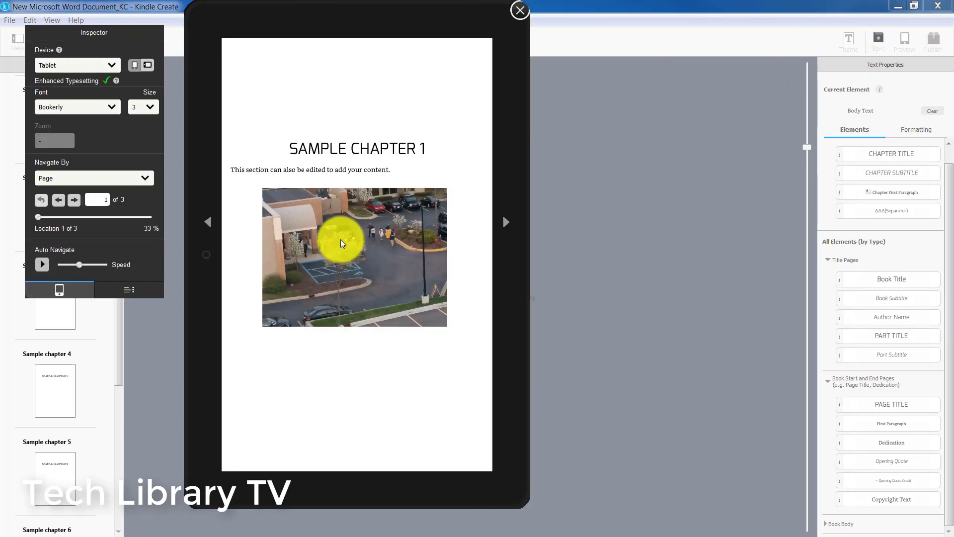
click(520, 11)
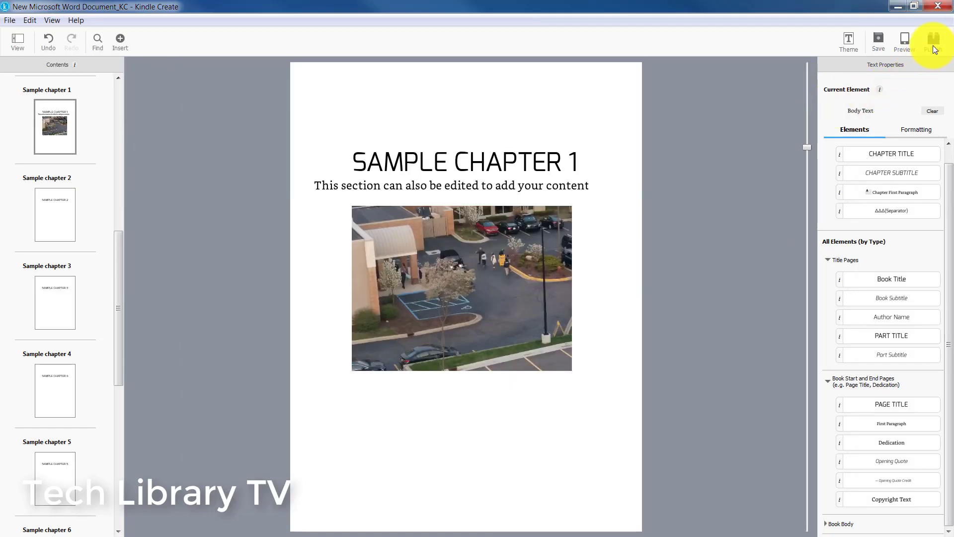
click(936, 44)
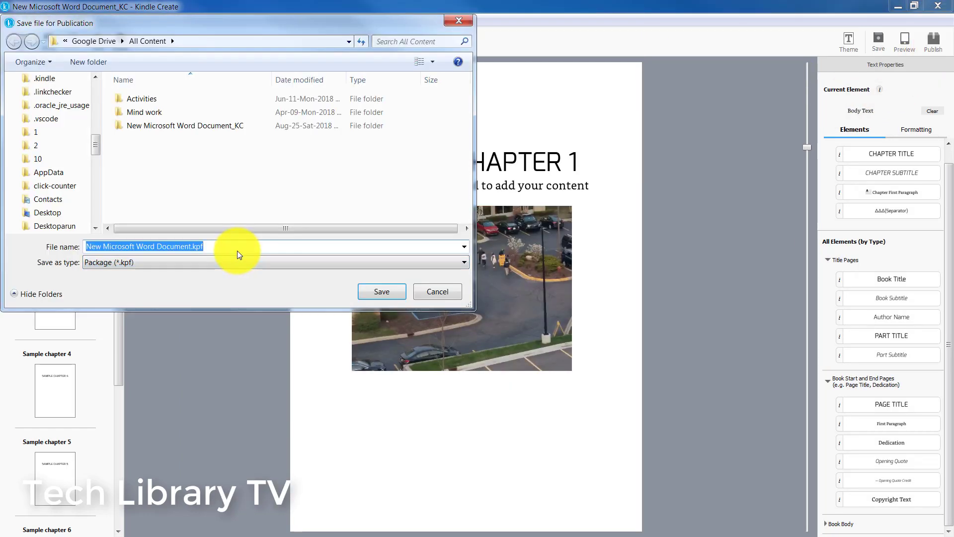